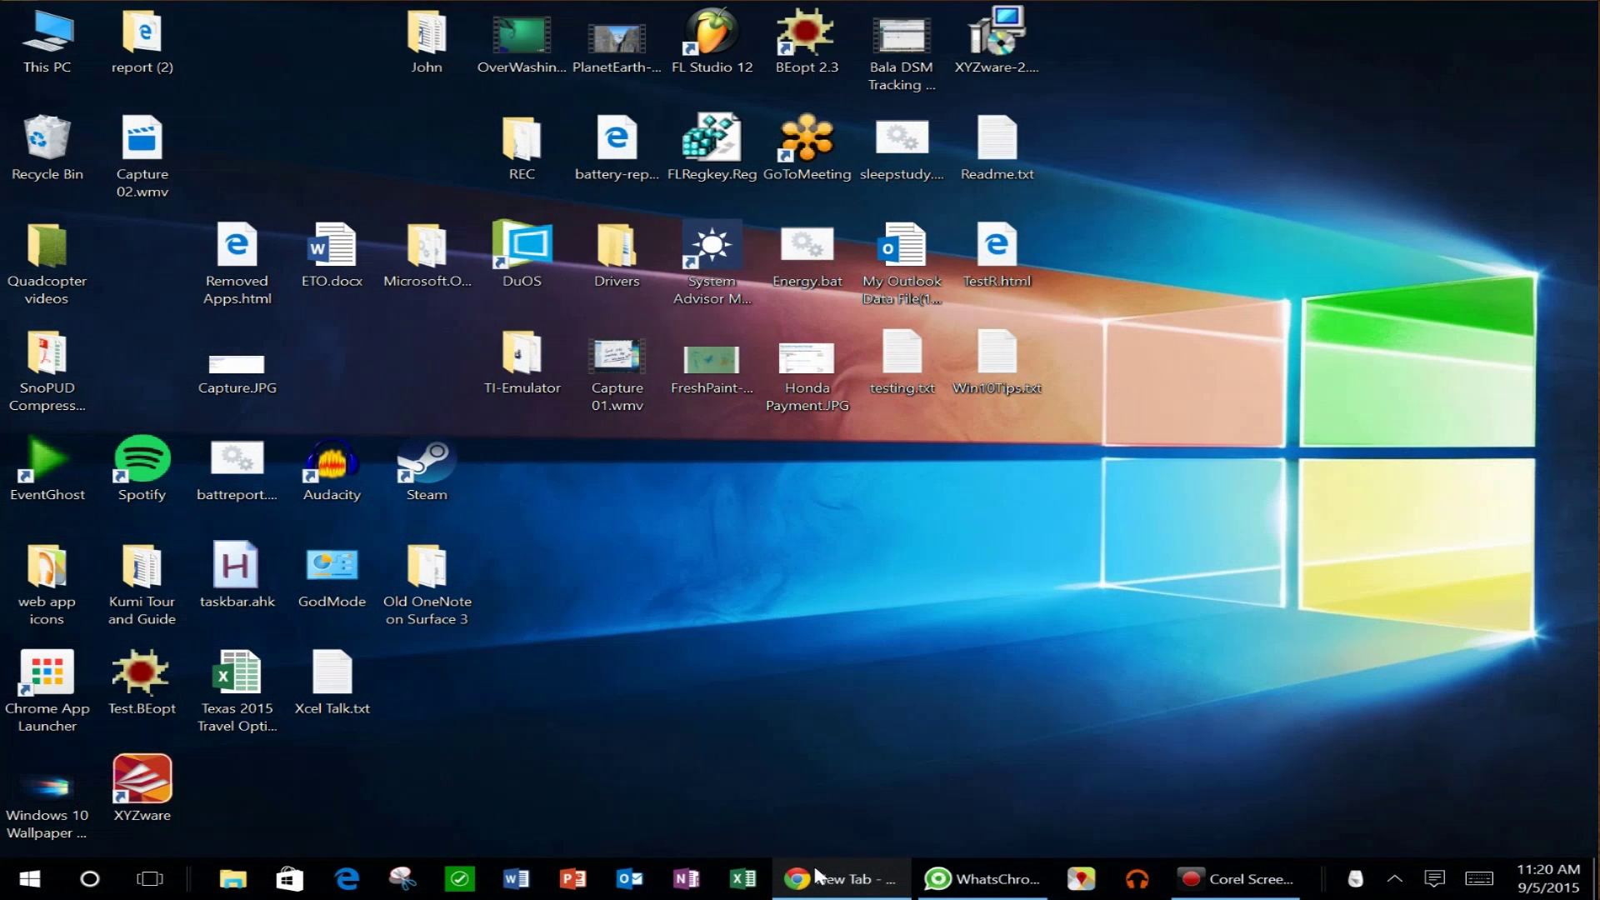
Bring Chrome forward and show the Google Tasks tab with the 'Sean's projects and fun' list.
{"action": "left_click", "coordinate": [818, 876]}
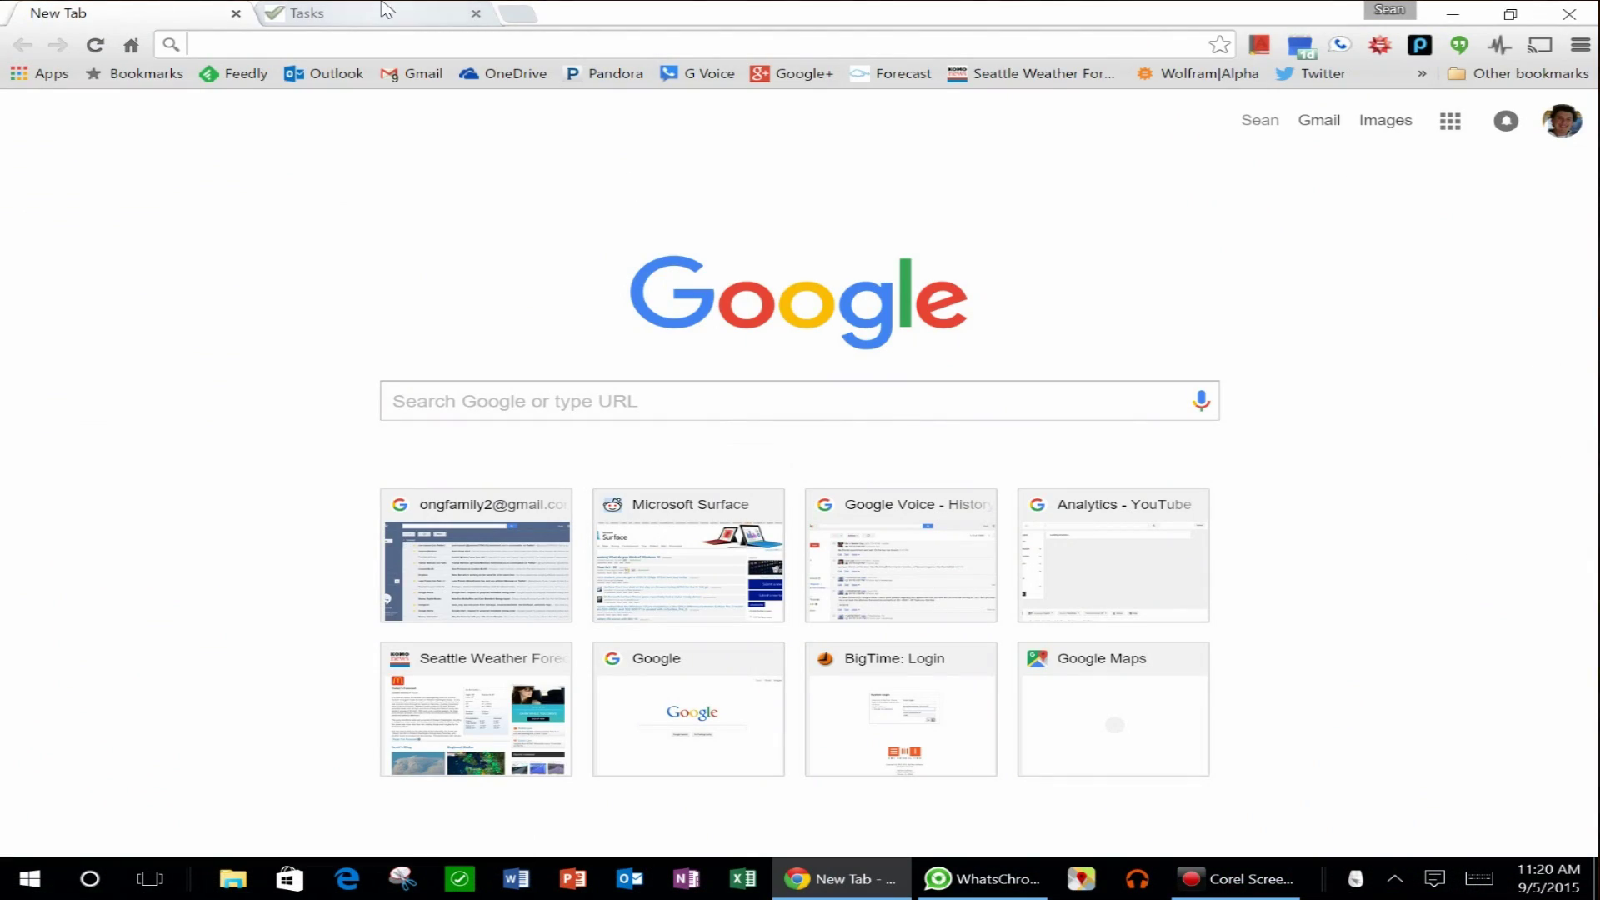
{"action": "left_click", "coordinate": [355, 22]}
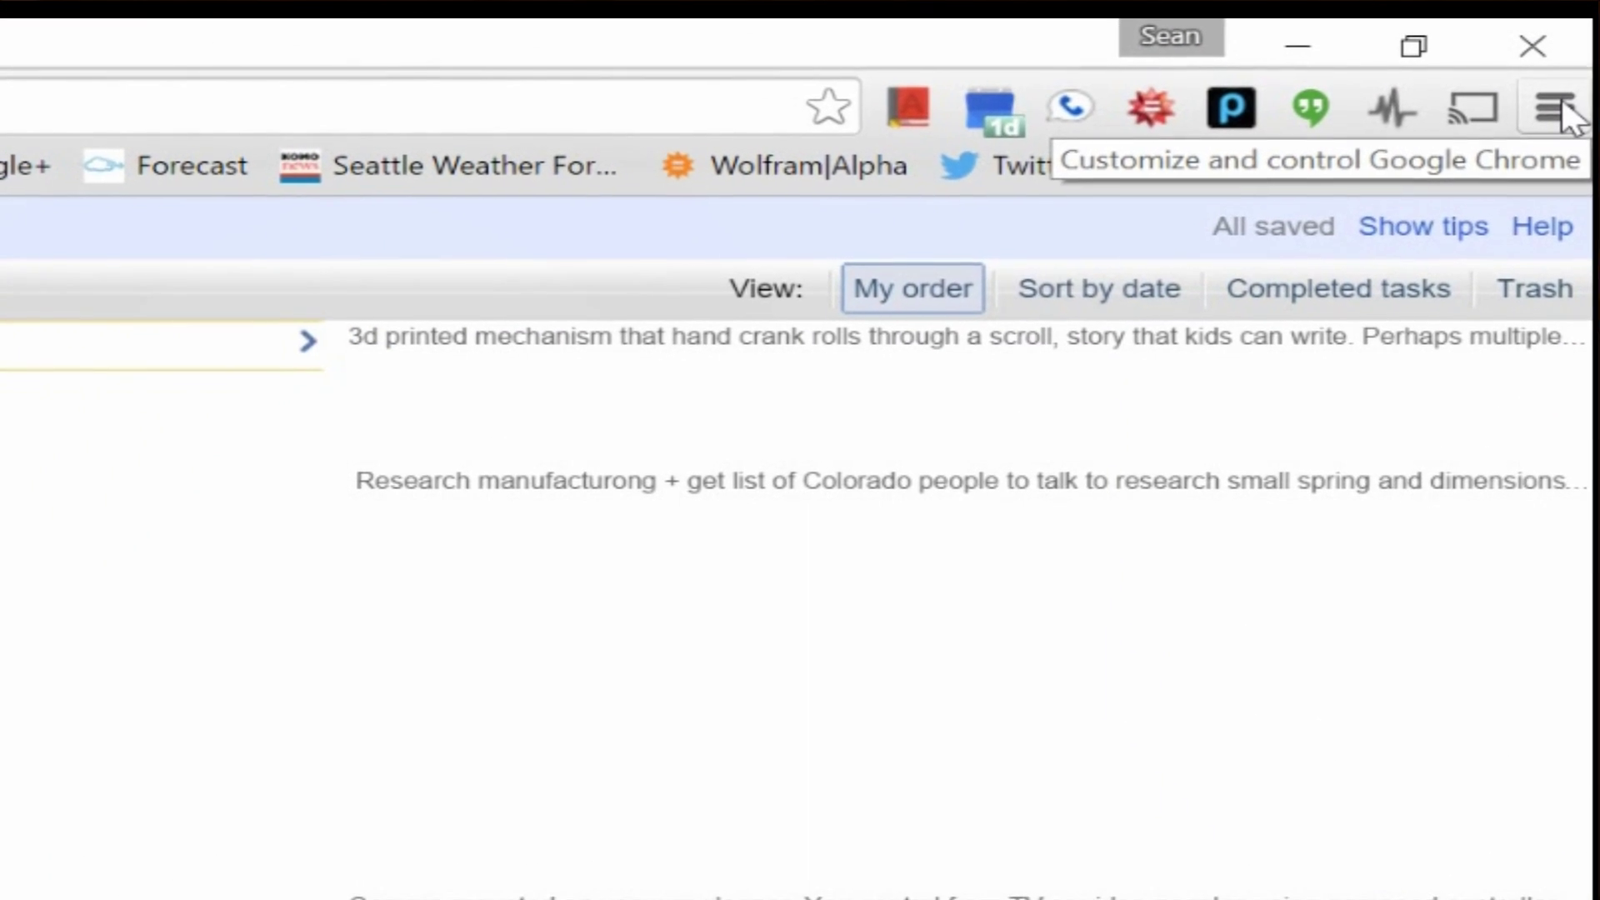
Open Chrome's main menu to reach More tools and its Add to taskbar option.
{"action": "left_click", "coordinate": [1557, 111]}
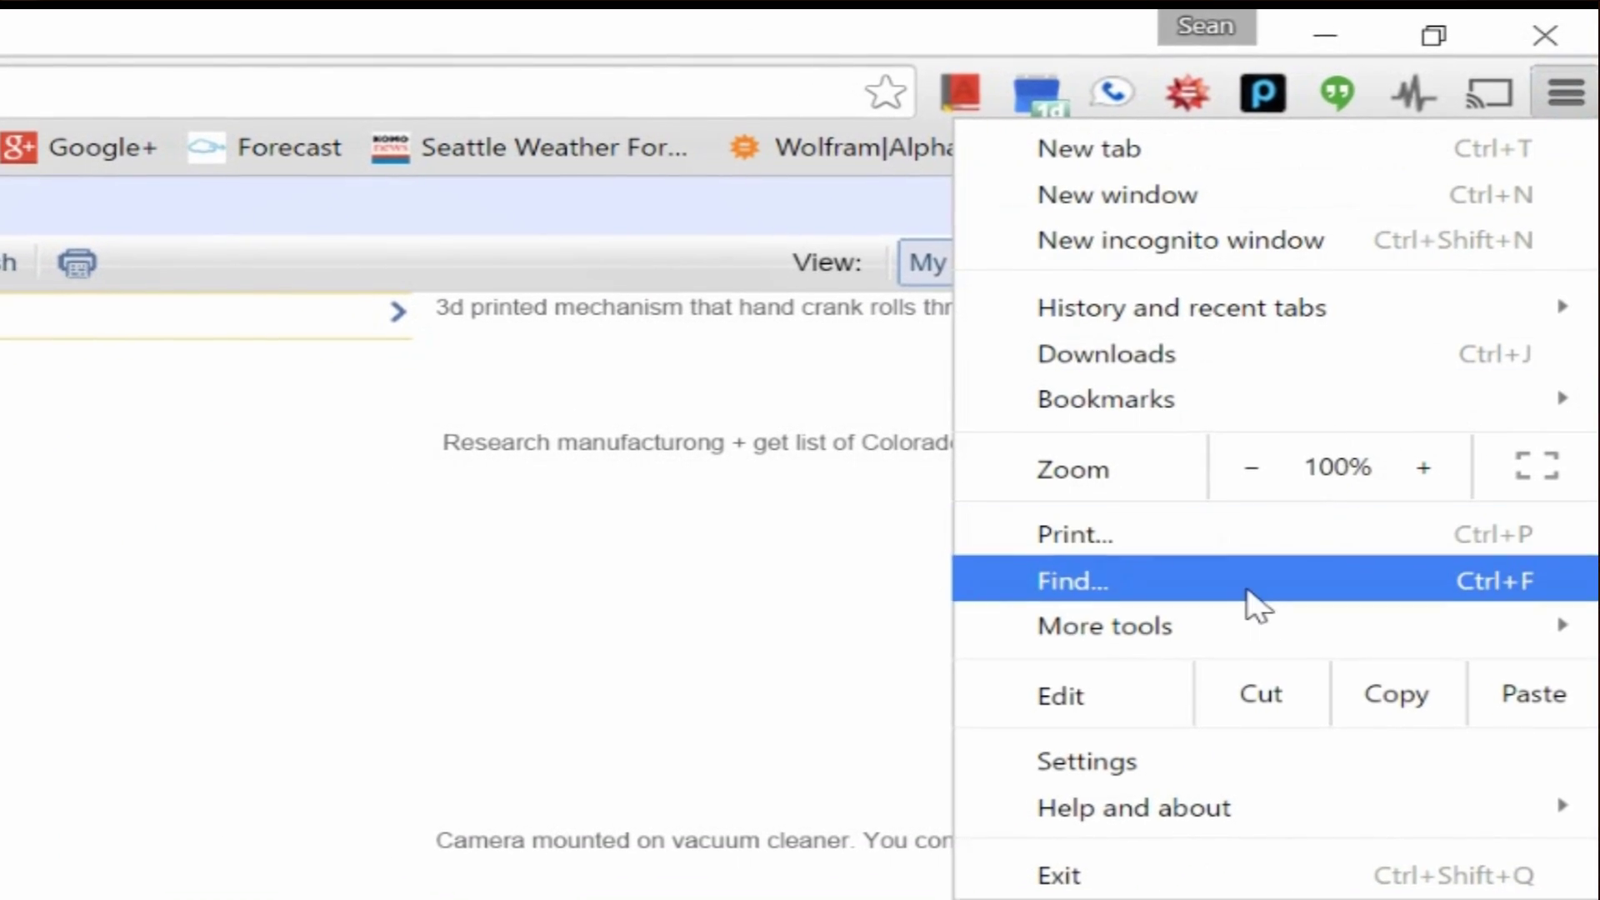
{"action": "mouse_move", "coordinate": [1195, 506]}
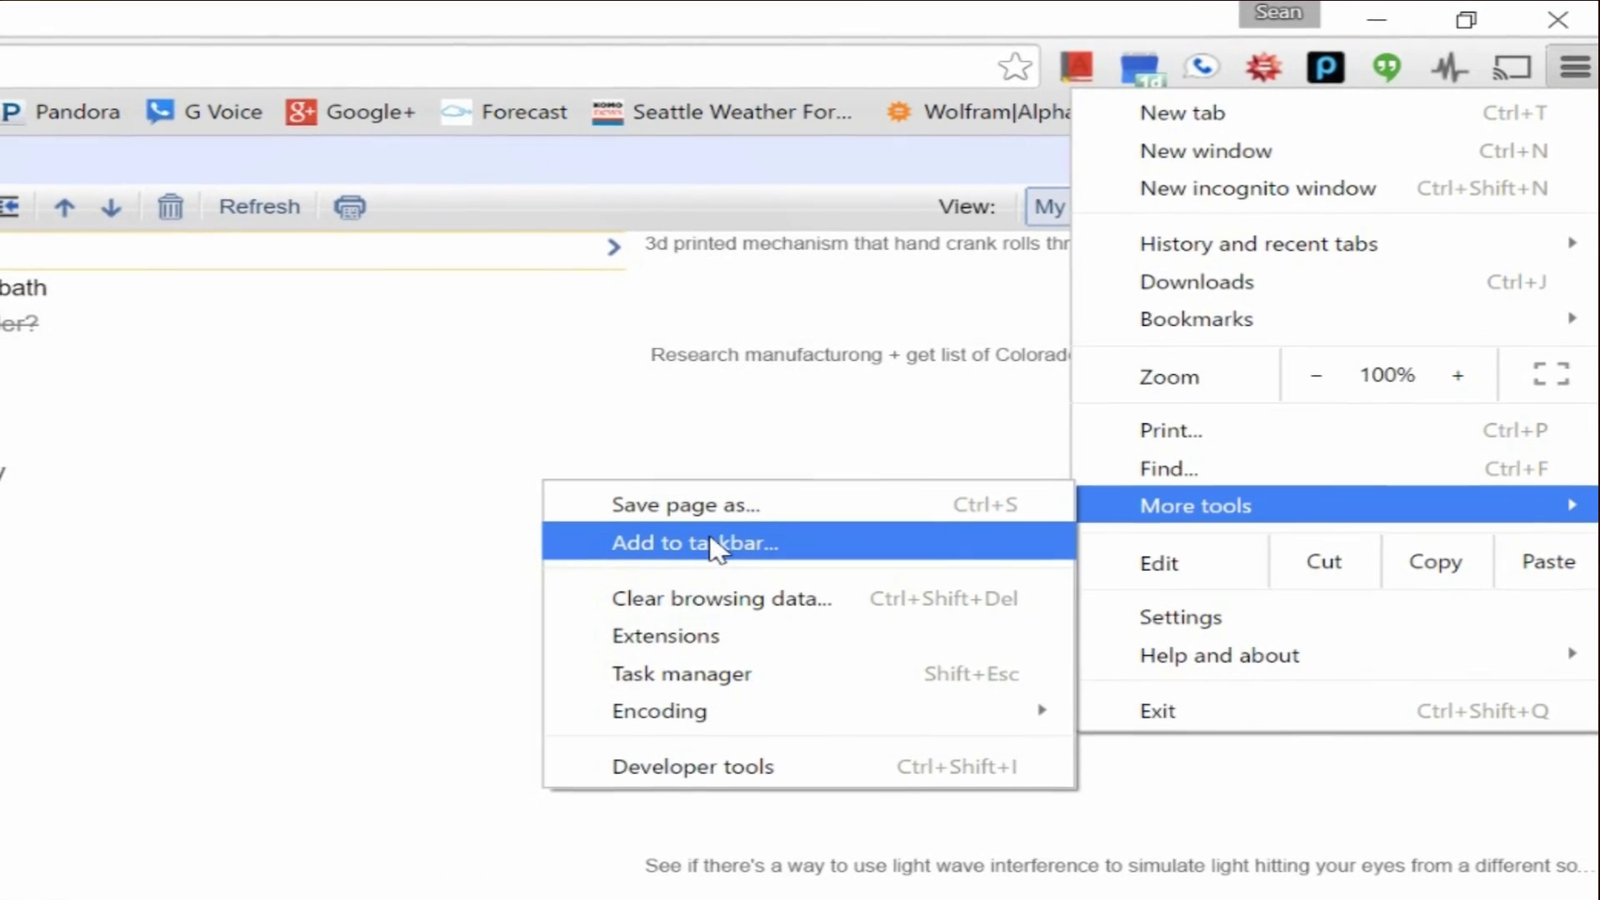
Add the Tasks page to the taskbar as 'Google Tasks', set to open as a window.
{"action": "left_click", "coordinate": [715, 545]}
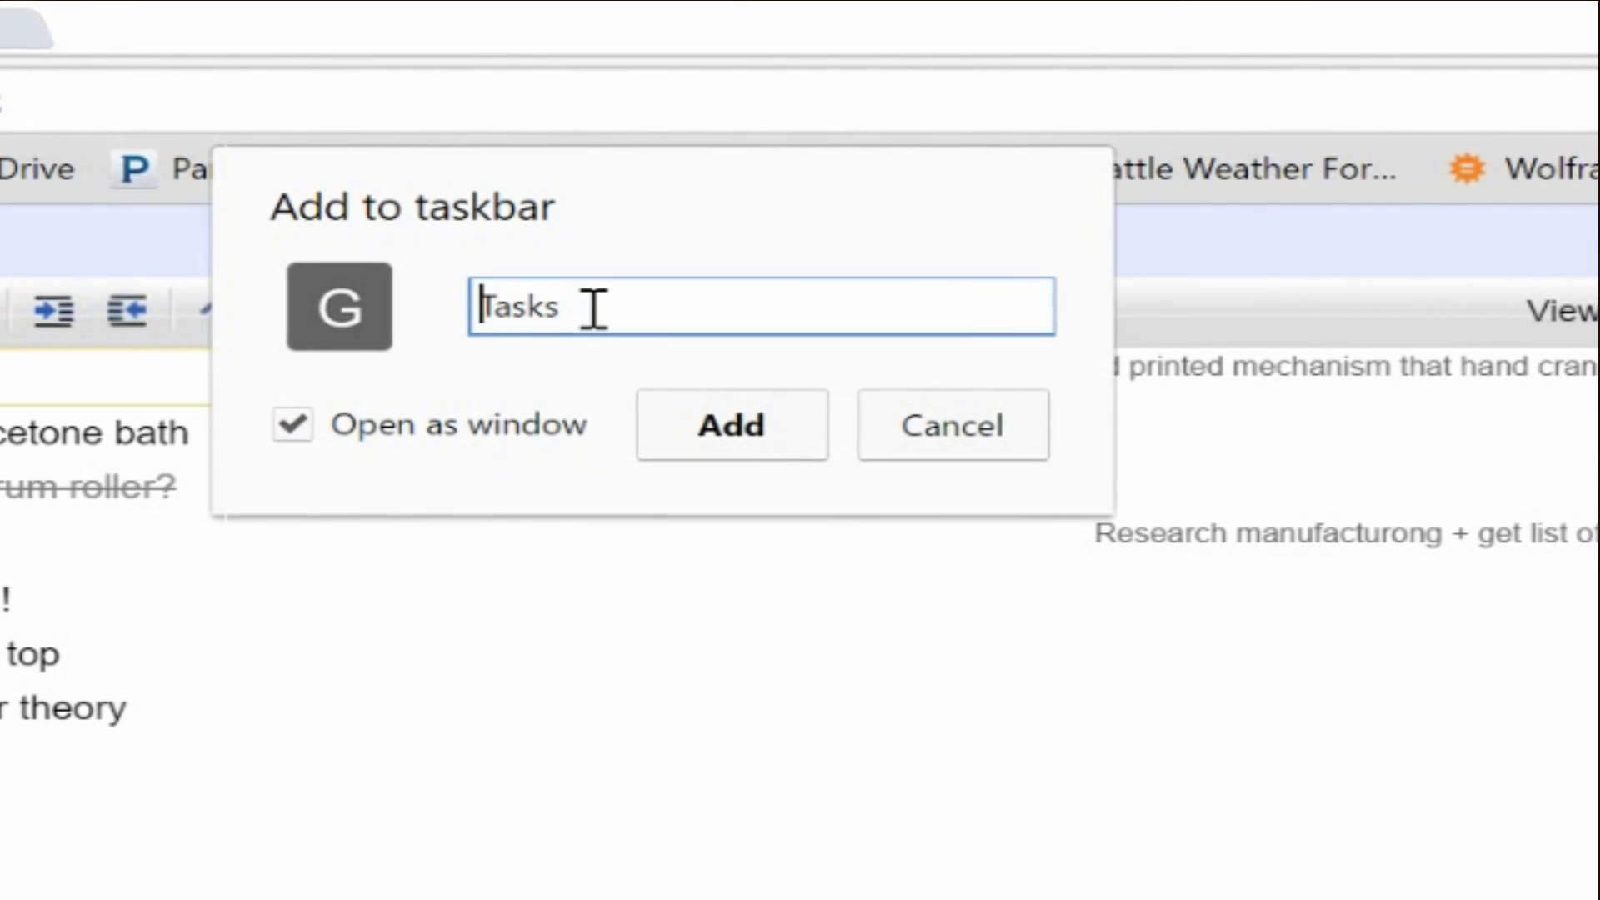
{"action": "type", "text": "Google"}
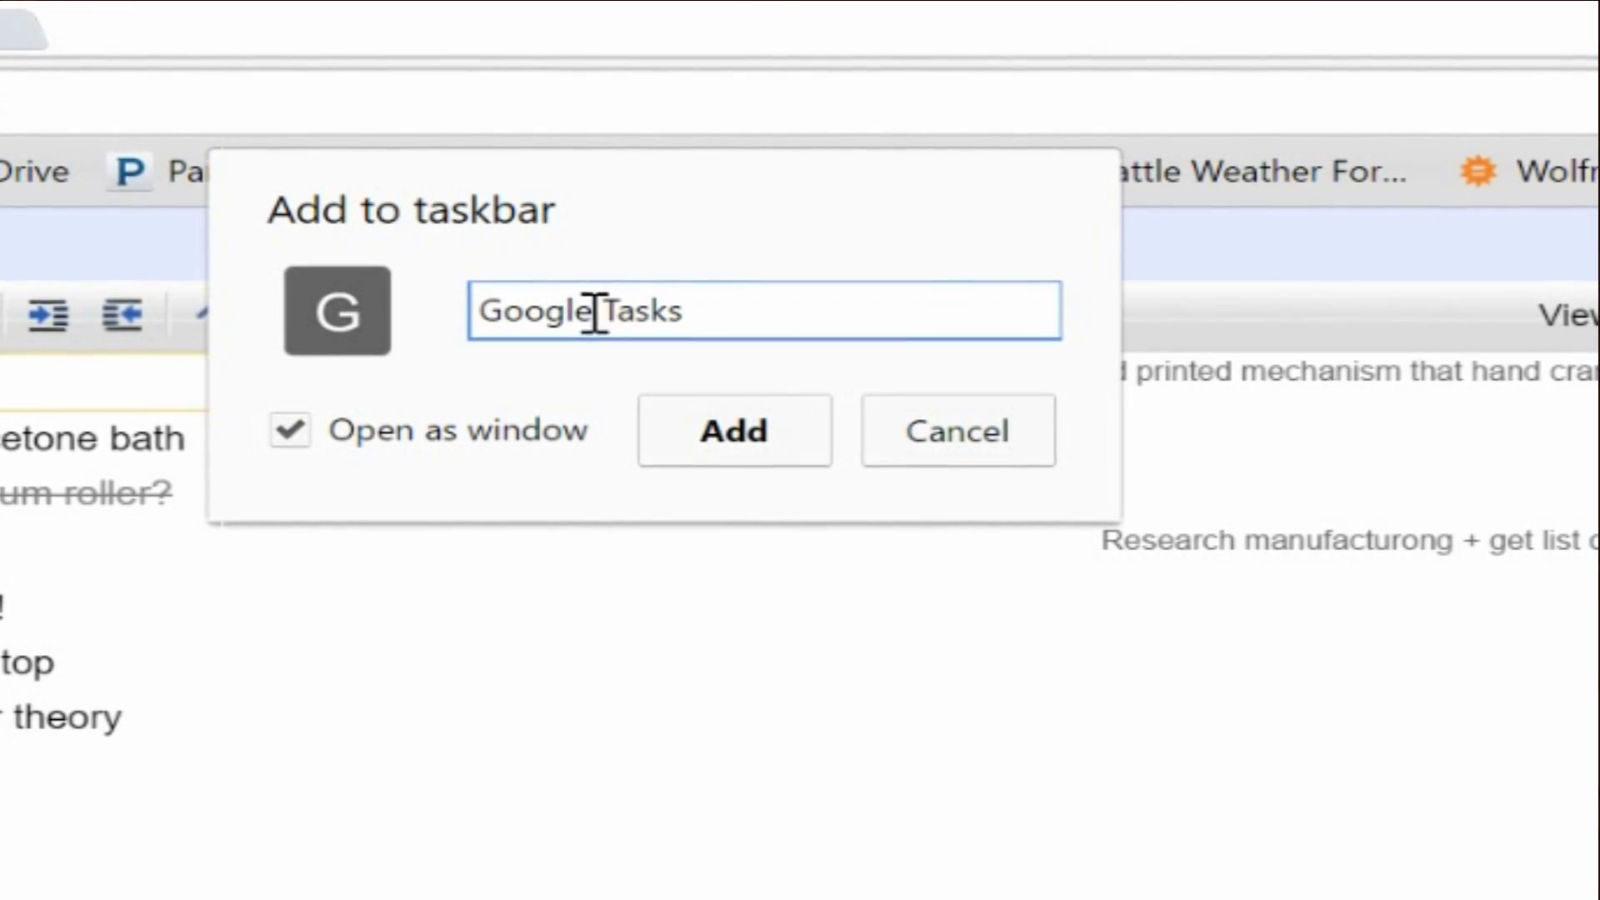
{"action": "left_click", "coordinate": [735, 433]}
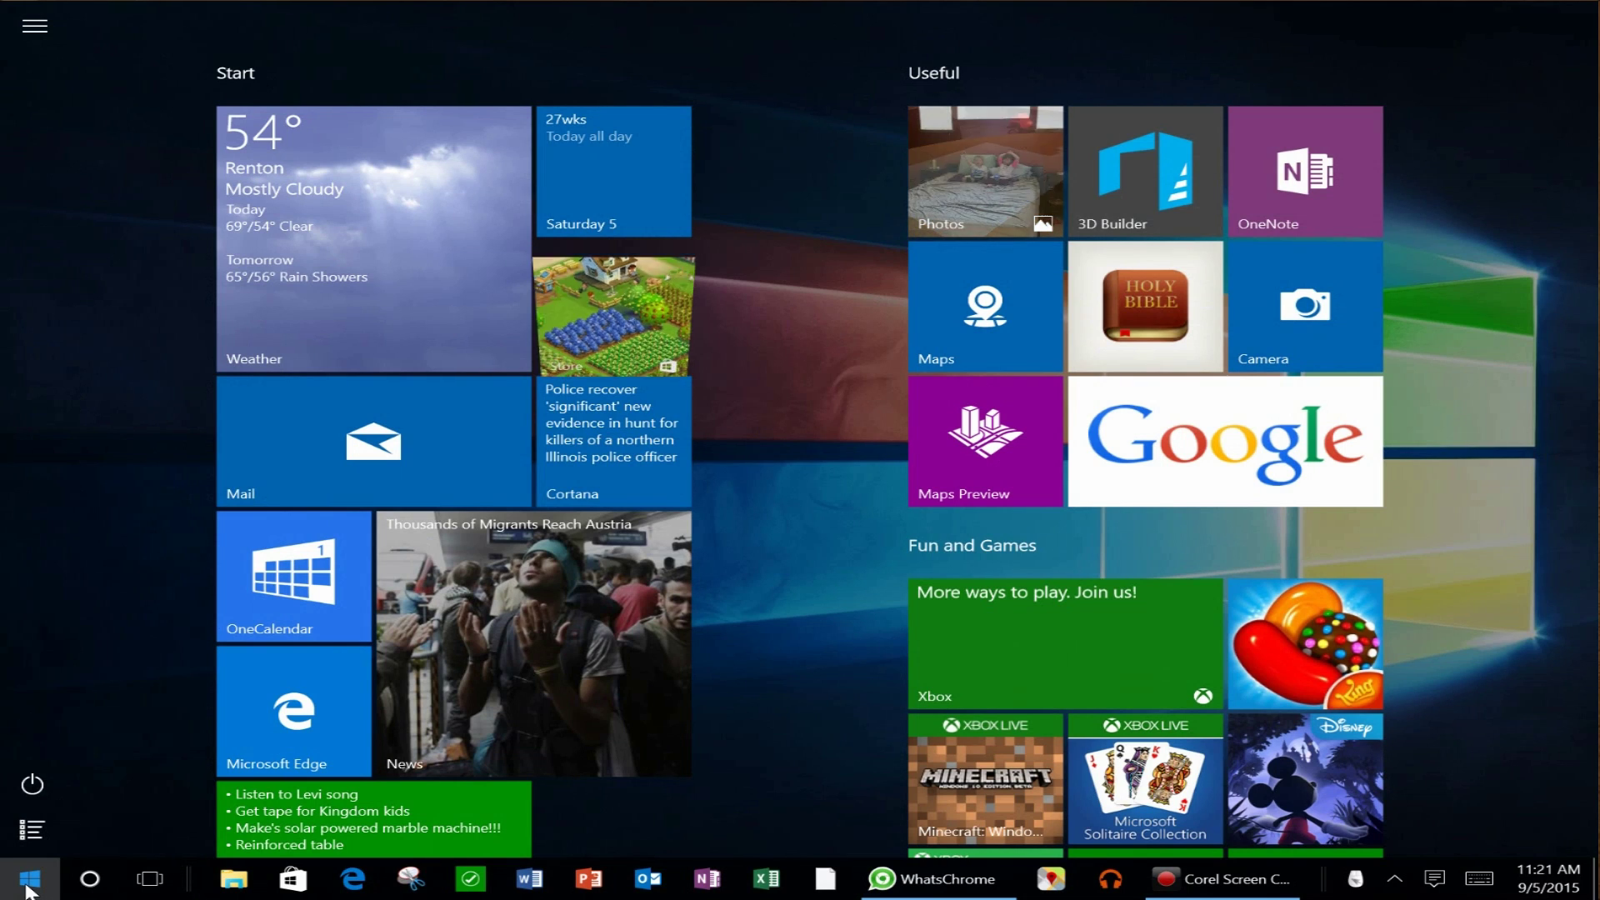
Pin Google Tasks from the Start menu's Recently added list to the taskbar.
{"action": "left_click", "coordinate": [36, 27]}
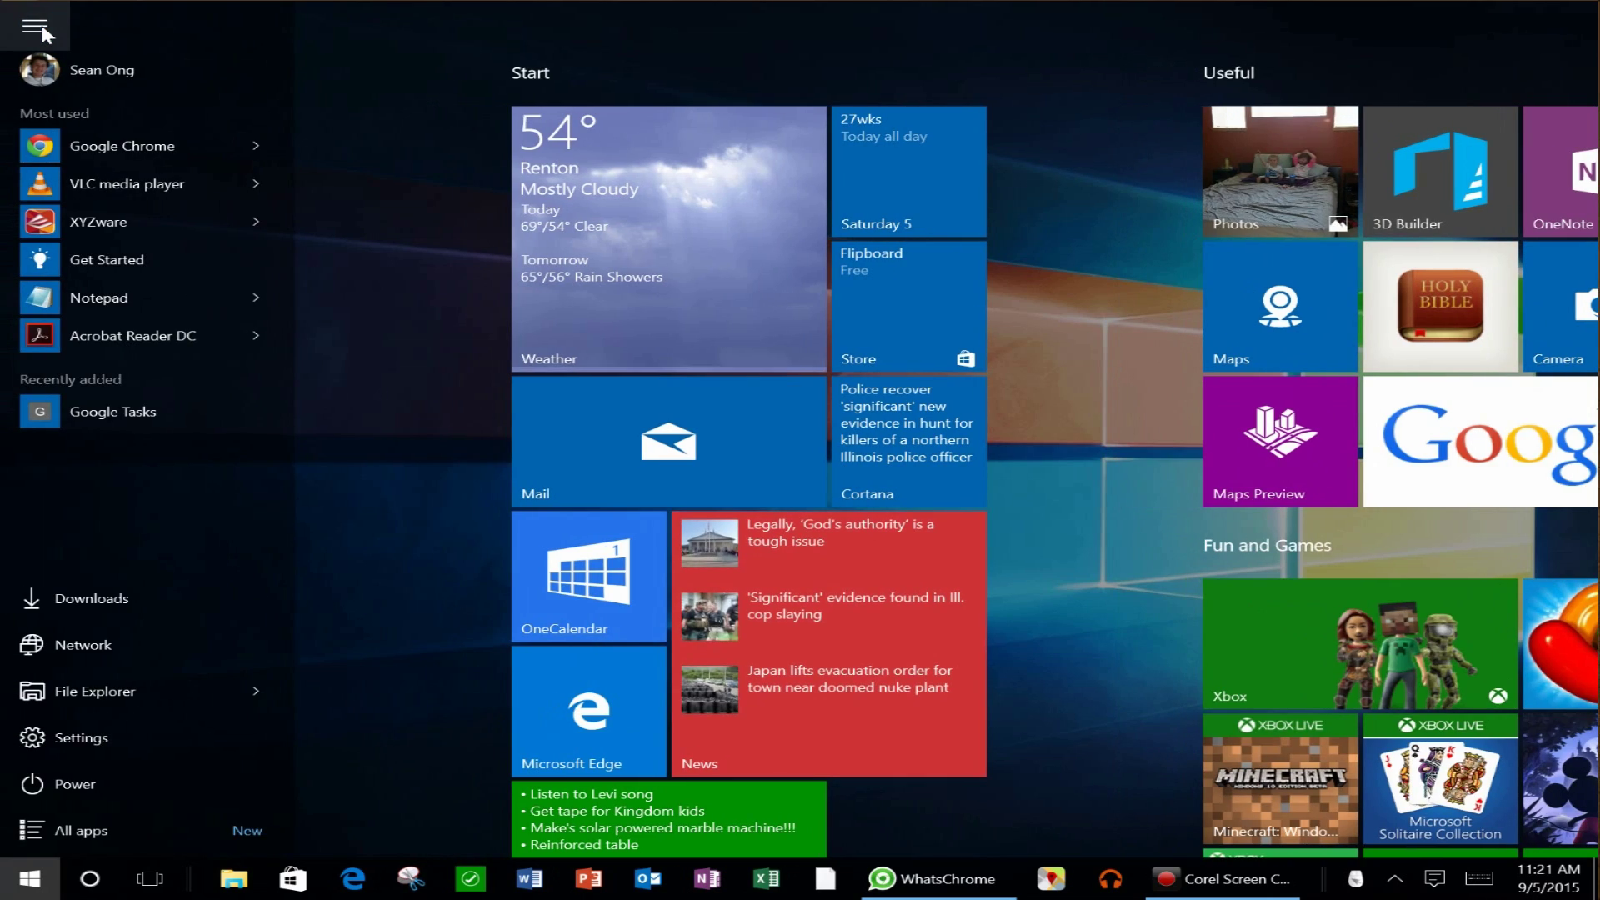
{"action": "right_click", "coordinate": [81, 401]}
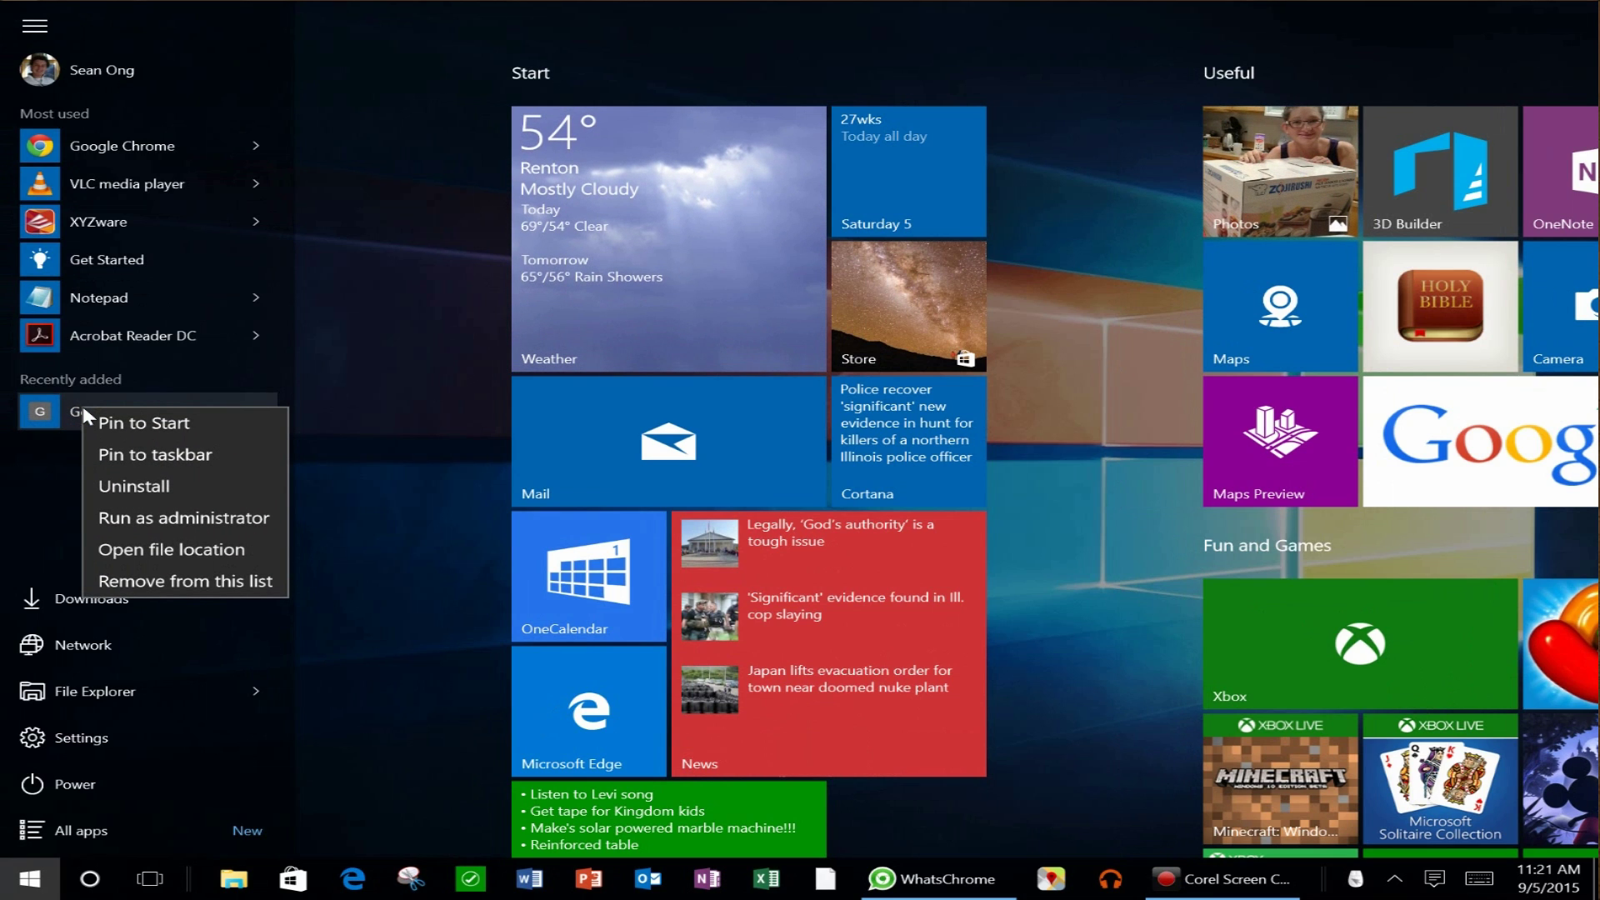
{"action": "left_click", "coordinate": [187, 465]}
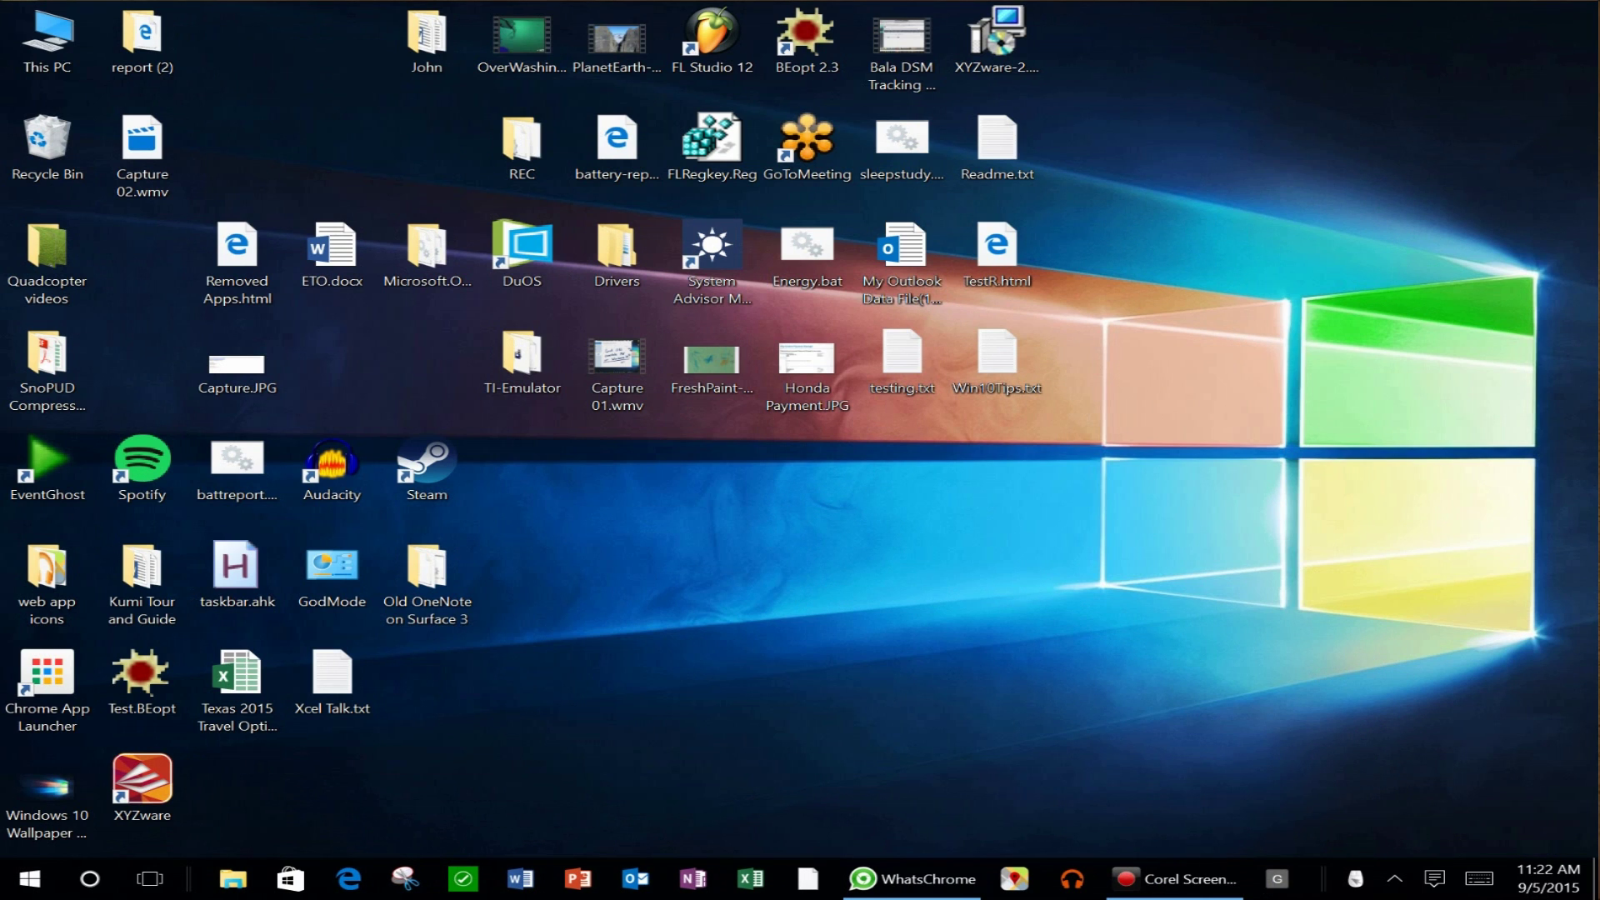
Launch Google Tasks from its pinned taskbar icon and move the window down slightly.
{"action": "left_click", "coordinate": [1275, 879]}
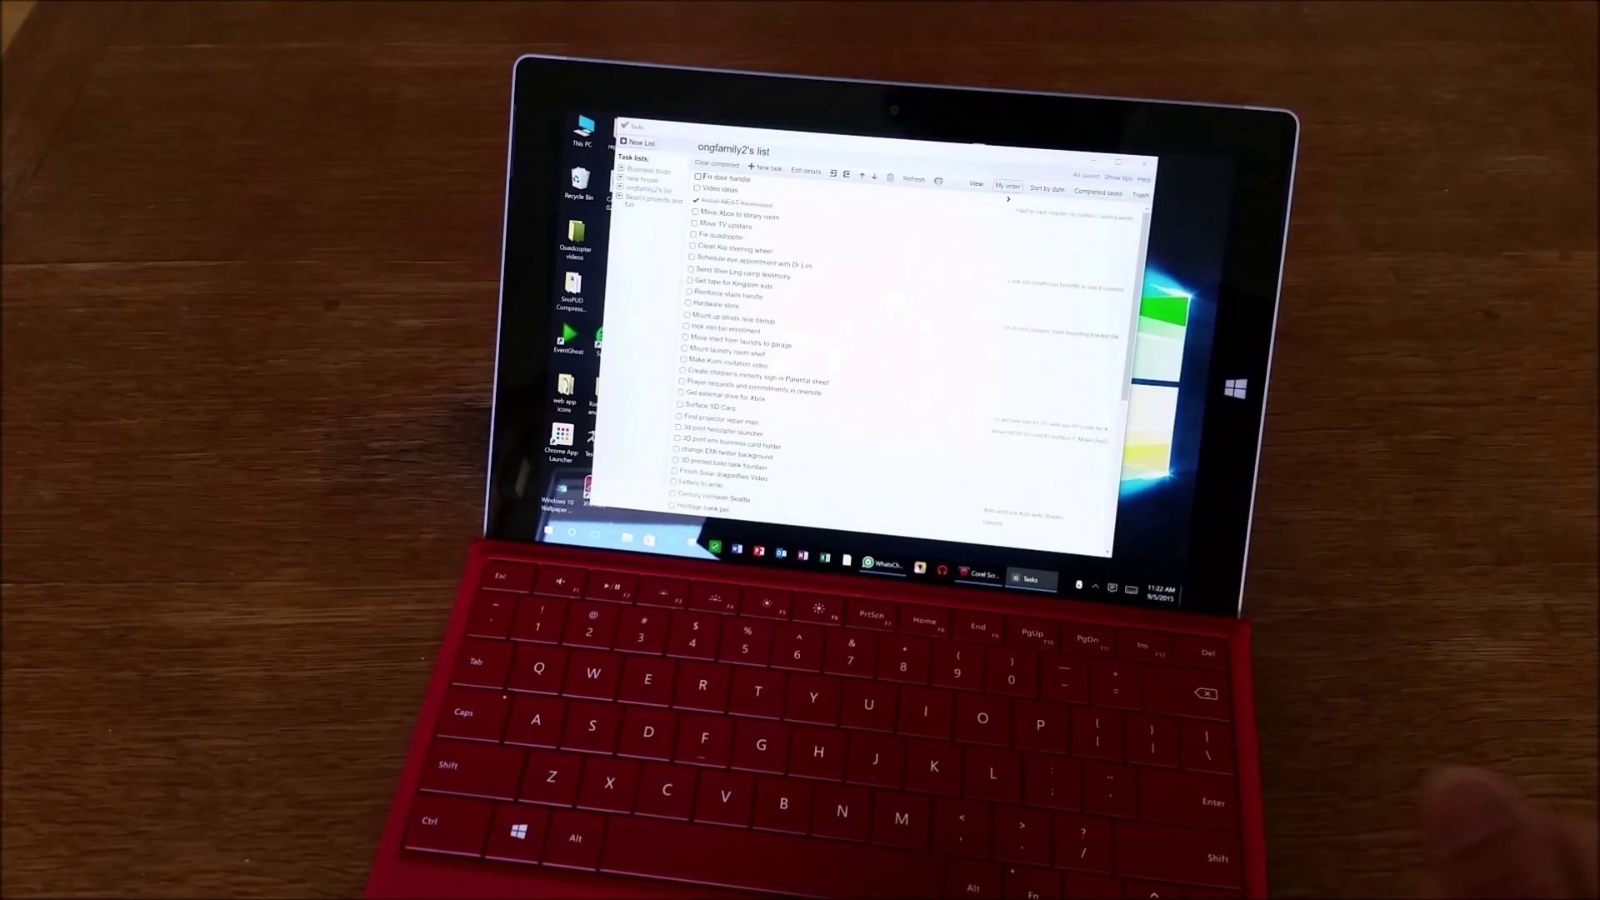
{"action": "mouse_move", "coordinate": [925, 150]}
{"action": "left_mouse_down"}
{"action": "mouse_move", "coordinate": [931, 178]}
{"action": "mouse_move", "coordinate": [900, 138]}
{"action": "left_mouse_up"}
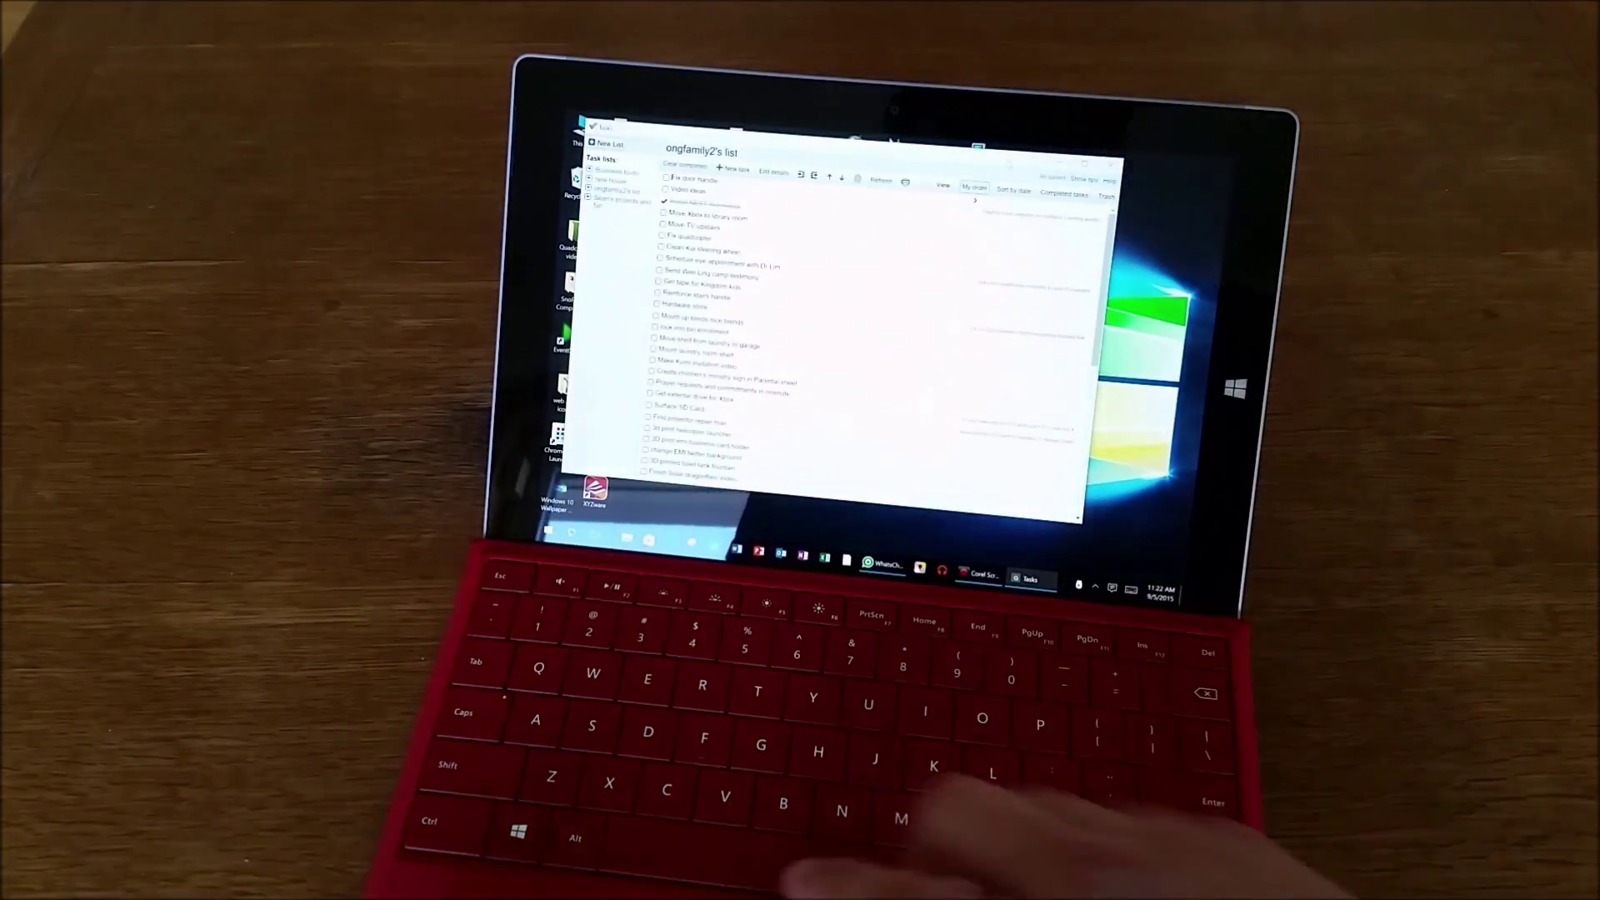
Snap the WhatsApp chat window right, then open and shrink the Google Play Music window.
{"action": "key", "text": "alt+Tab"}
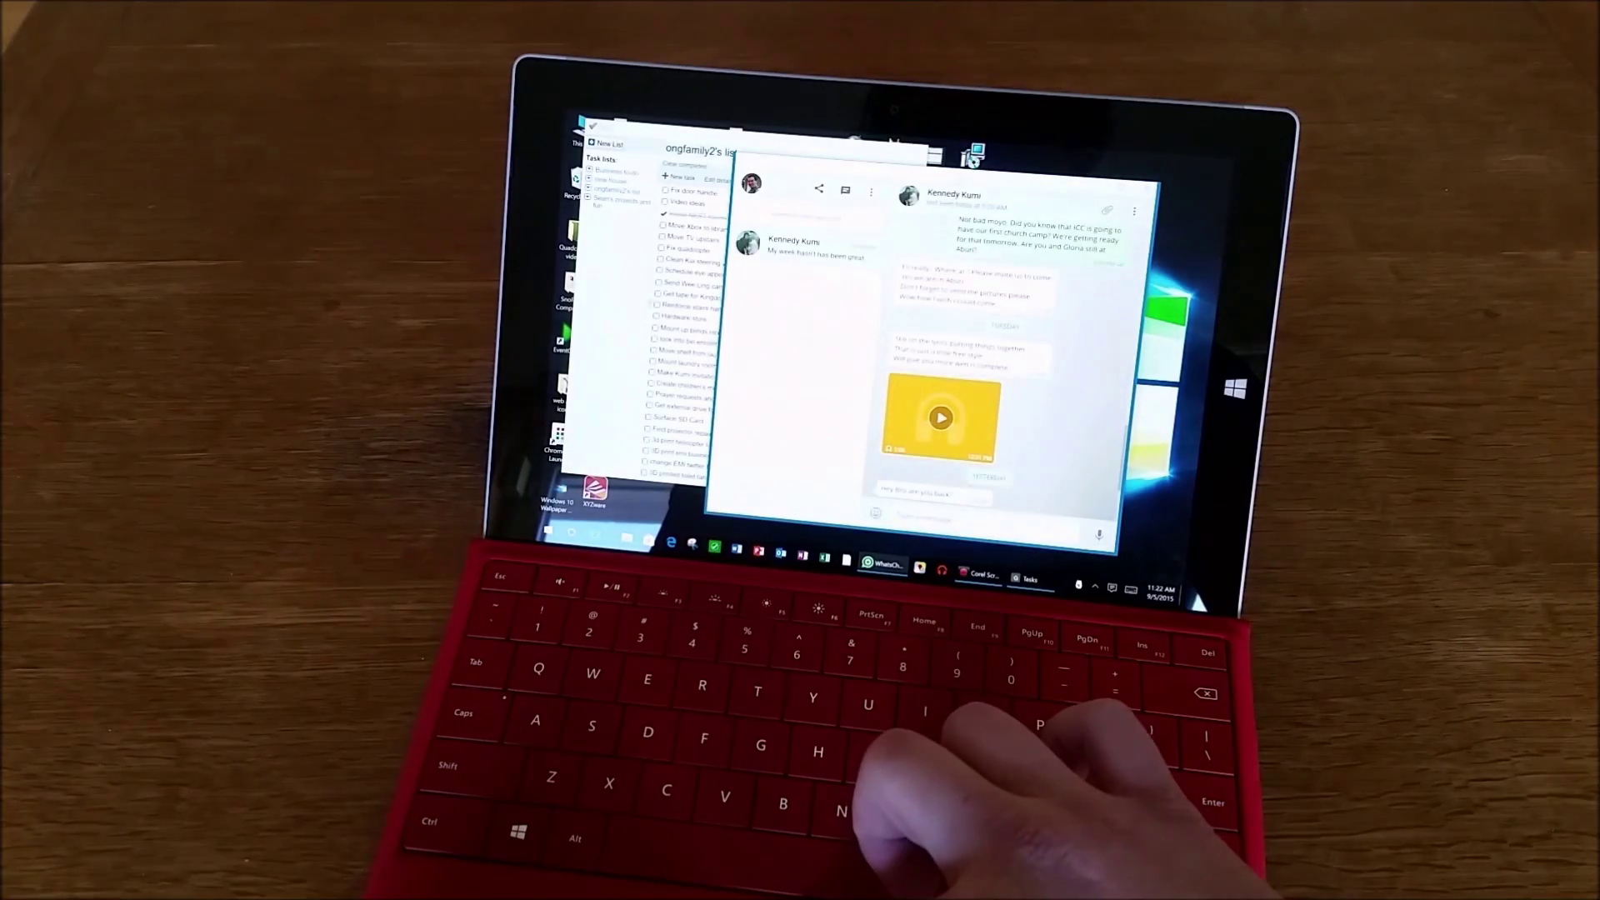
{"action": "key", "text": "super+Right"}
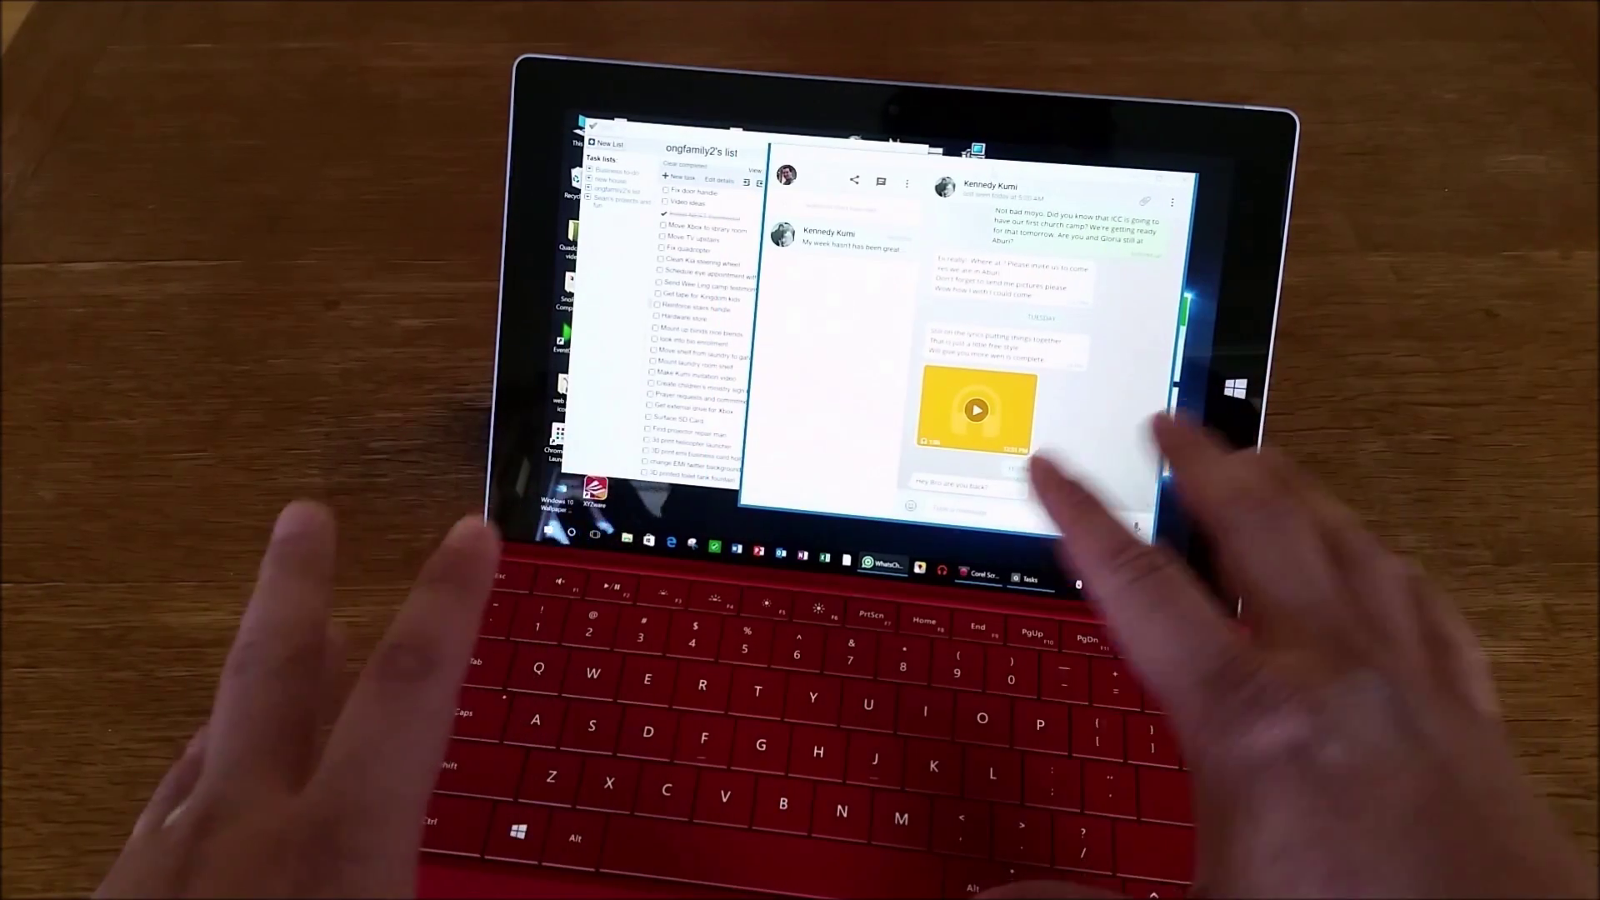
{"action": "left_click", "coordinate": [951, 569]}
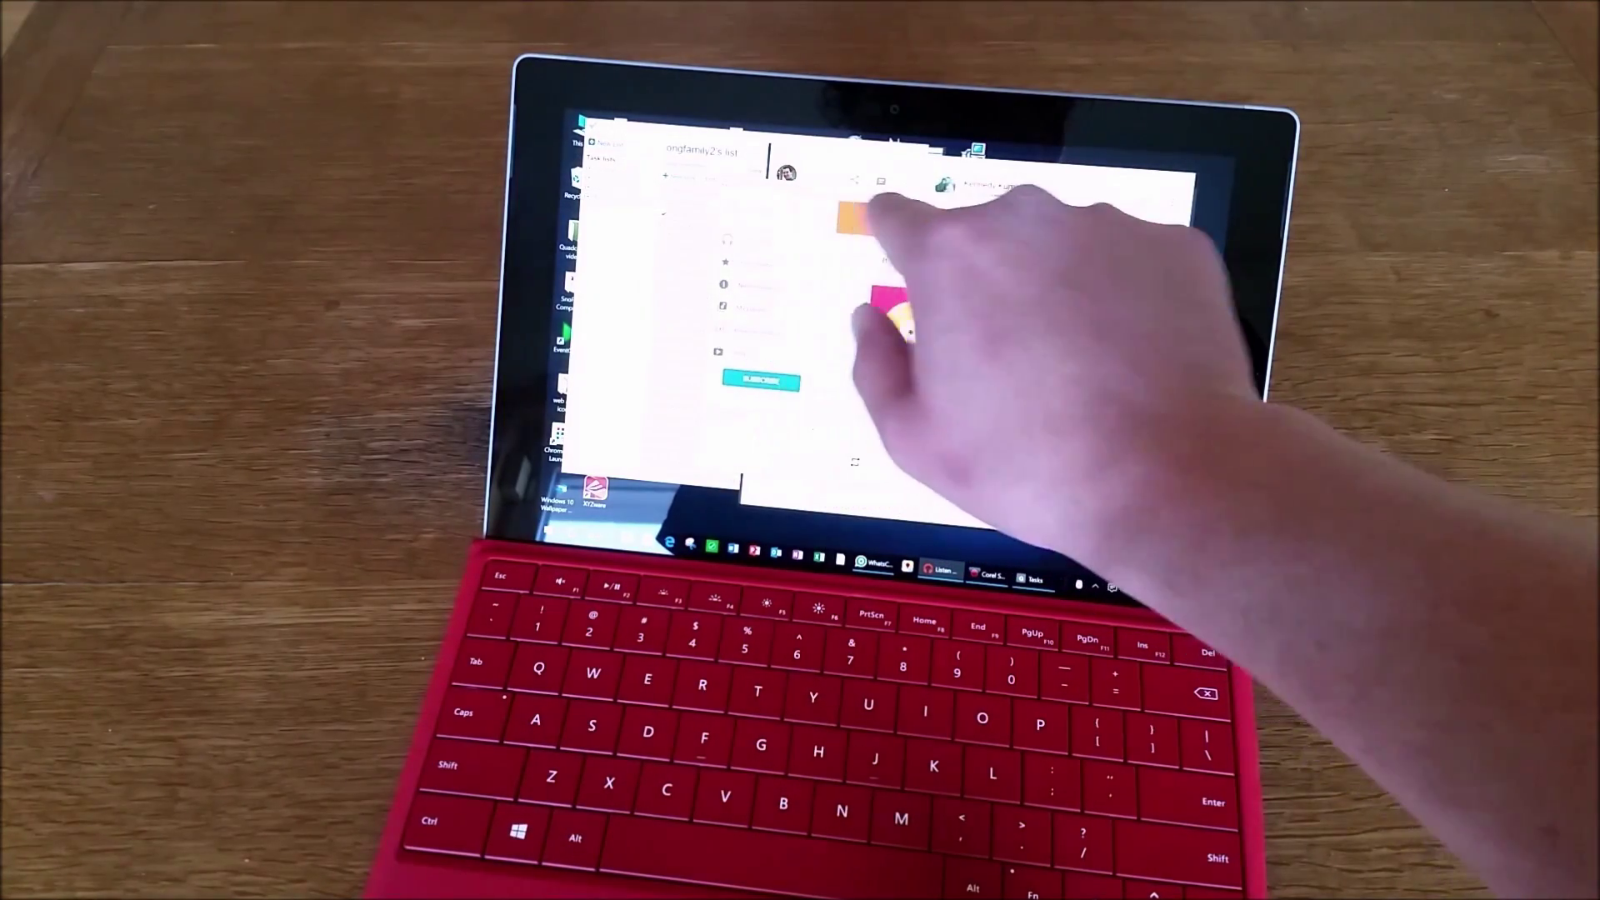
{"action": "left_click_drag", "start_coordinate": [901, 213], "coordinate": [800, 187]}
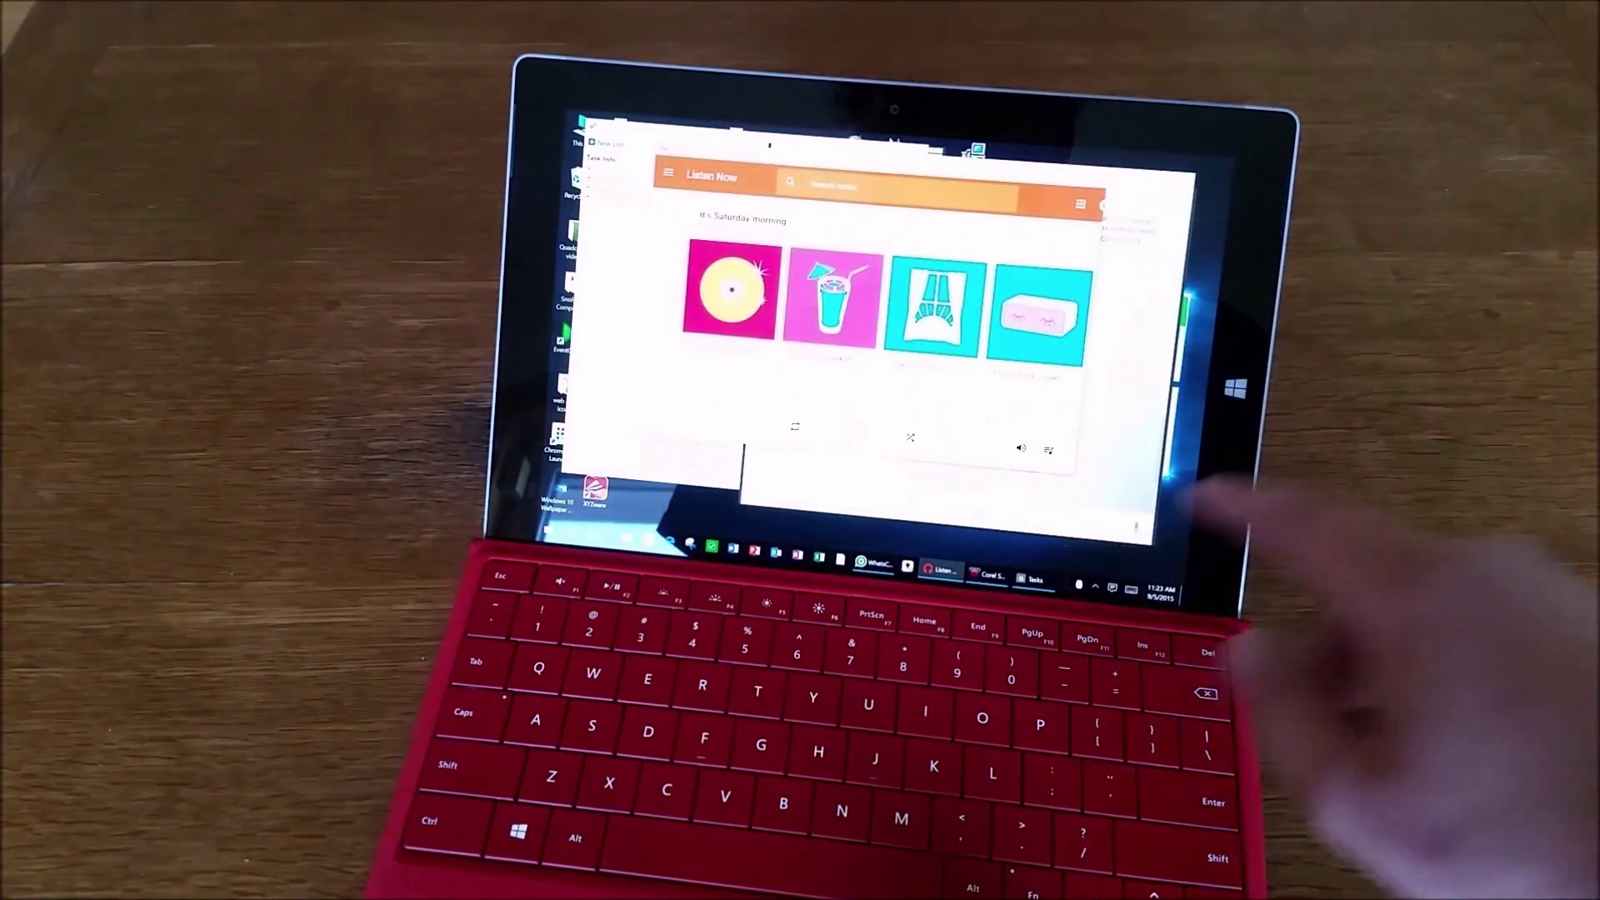
Restore Google Play Music through Task View and move it to the right side.
{"action": "left_click", "coordinate": [932, 565]}
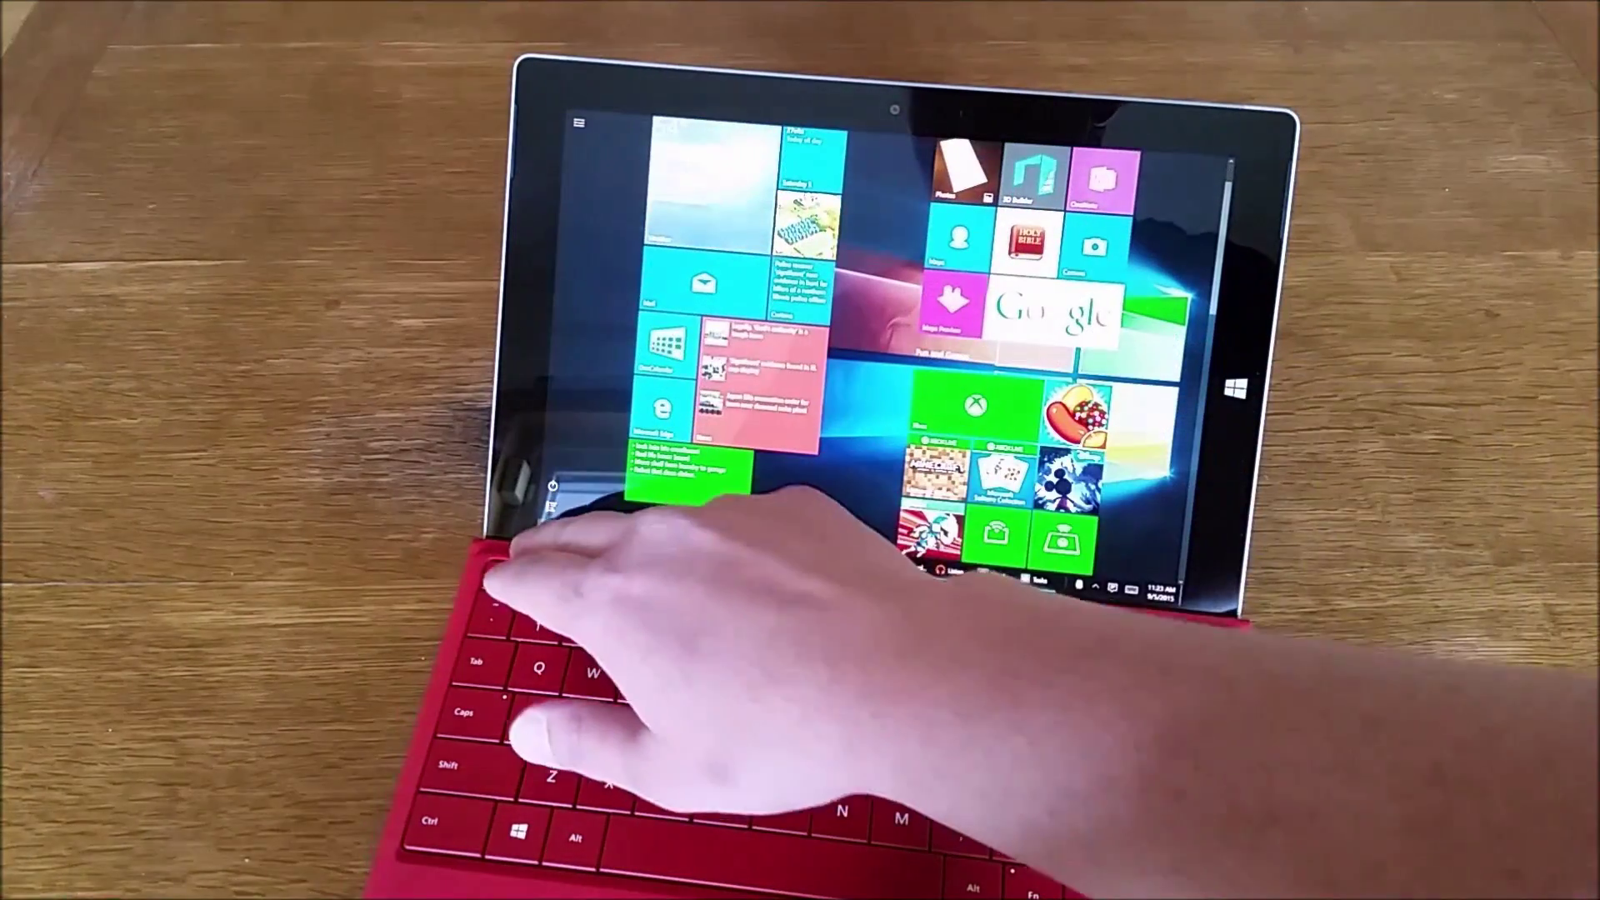
{"action": "left_click", "coordinate": [913, 569]}
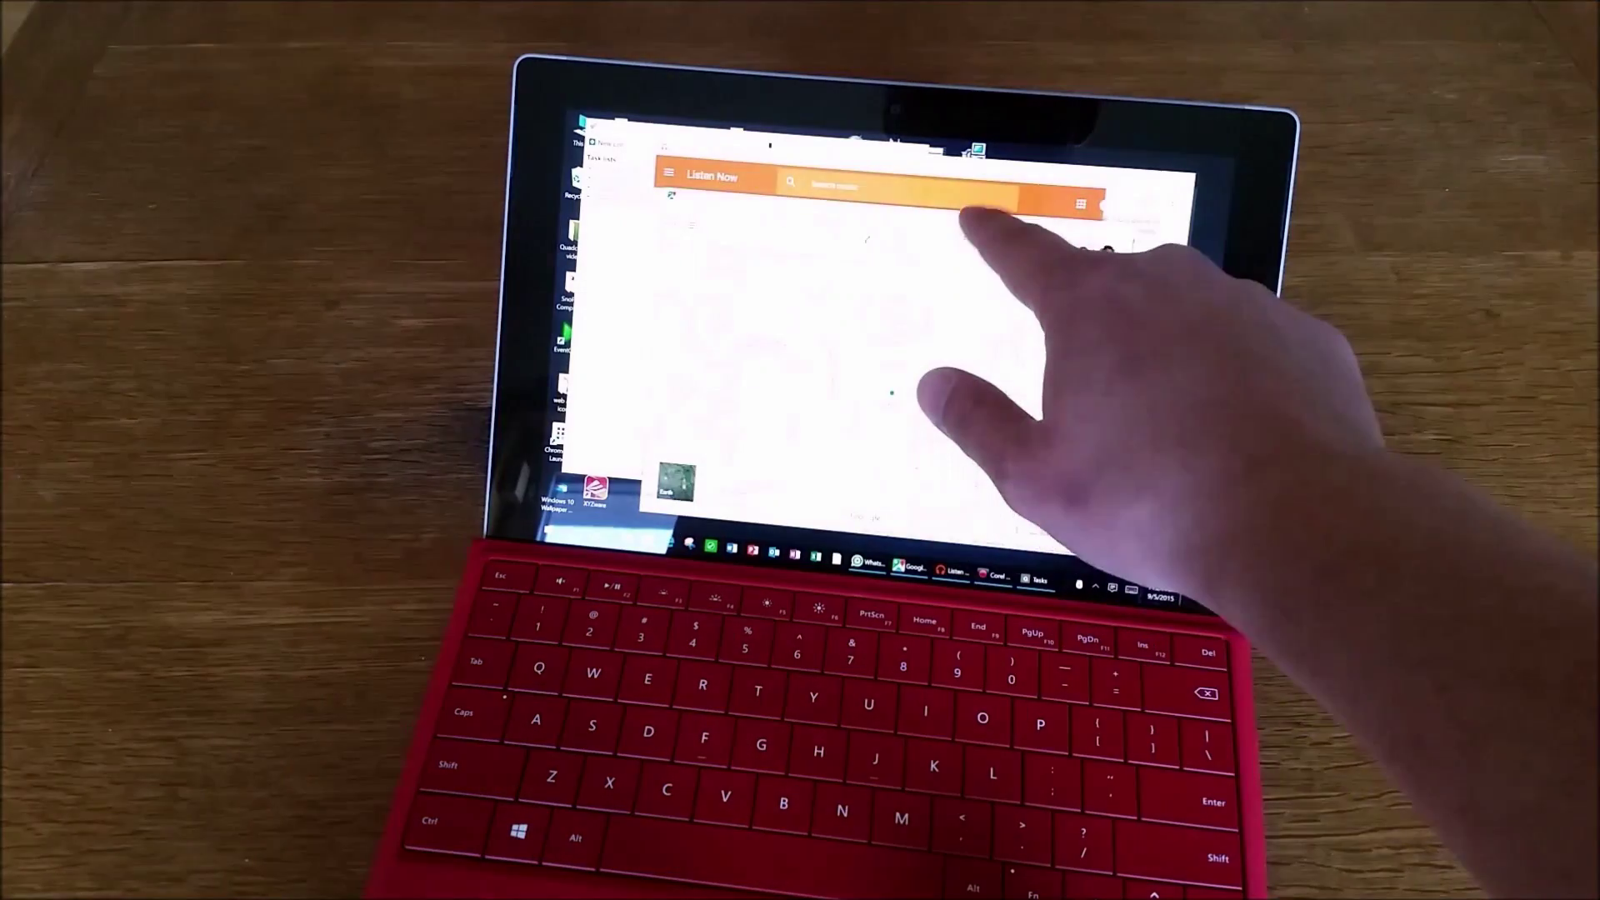
{"action": "left_click_drag", "start_coordinate": [1239, 350], "coordinate": [950, 350]}
{"action": "left_click", "coordinate": [719, 250]}
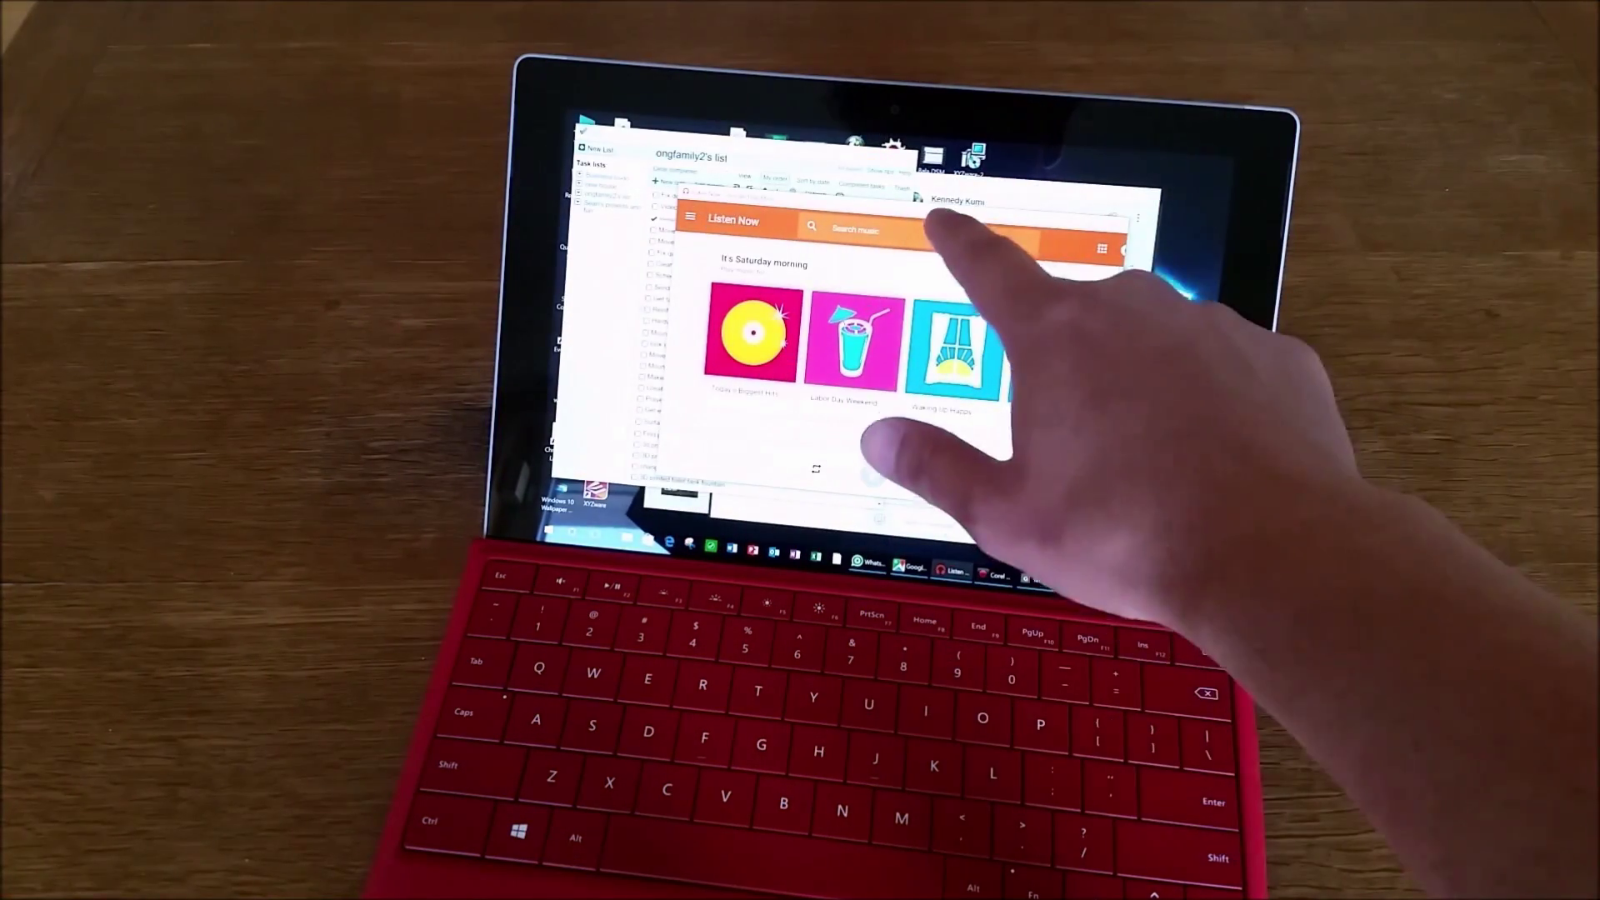
{"action": "left_click_drag", "start_coordinate": [926, 219], "coordinate": [1062, 244]}
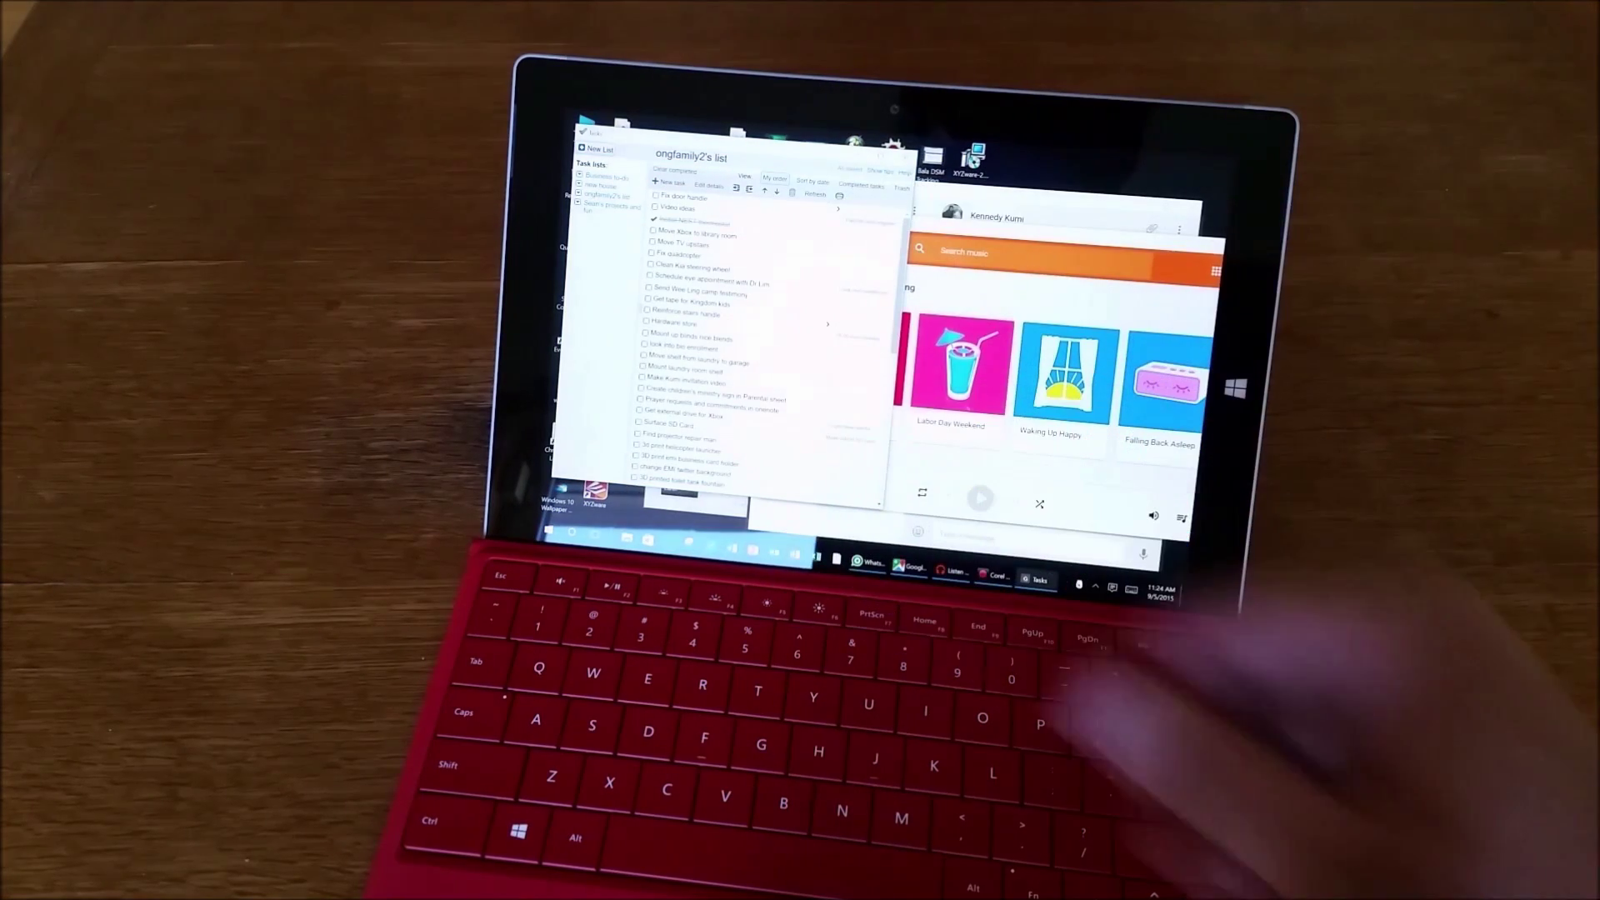